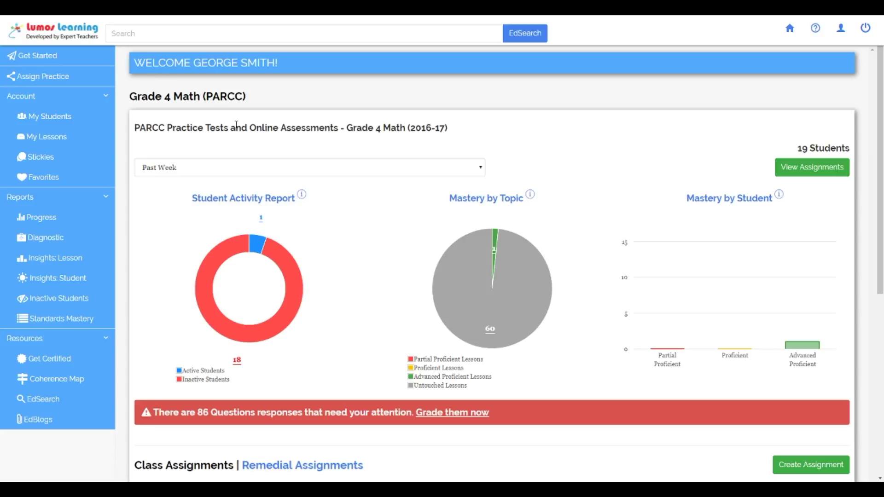
Browse the subscribed Grade 4 Math lessons and open the class assignment form for SA 1 Part 1.
click(47, 139)
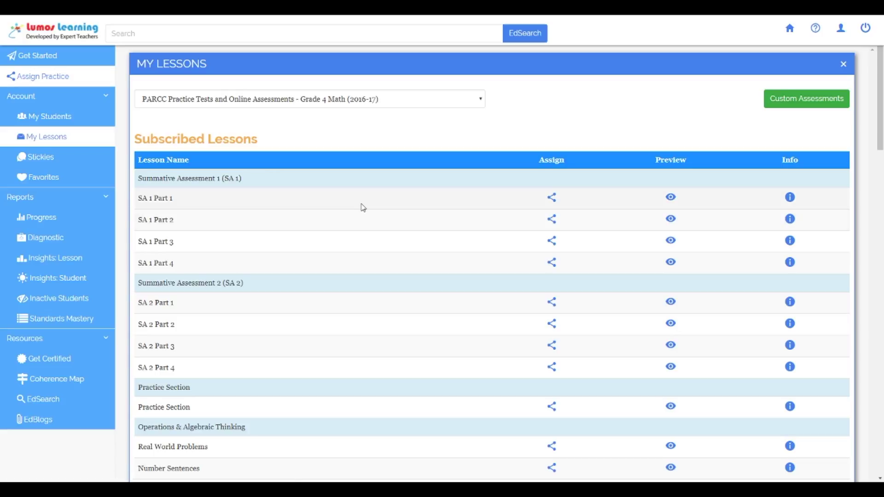
scroll(363, 207, down, 4)
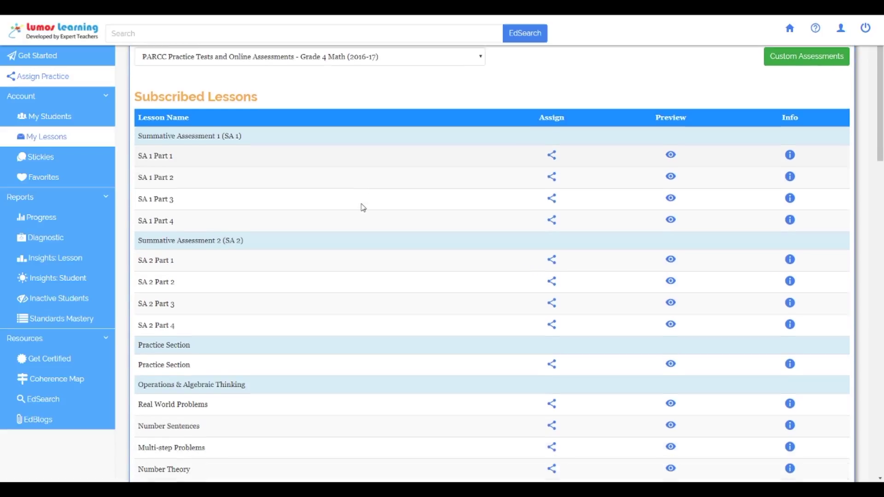
scroll(364, 208, down, 2)
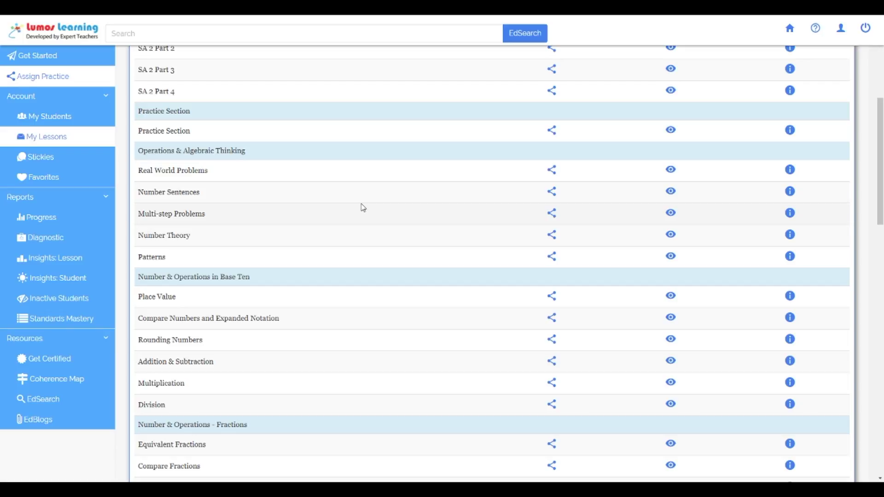
scroll(363, 208, up, 5)
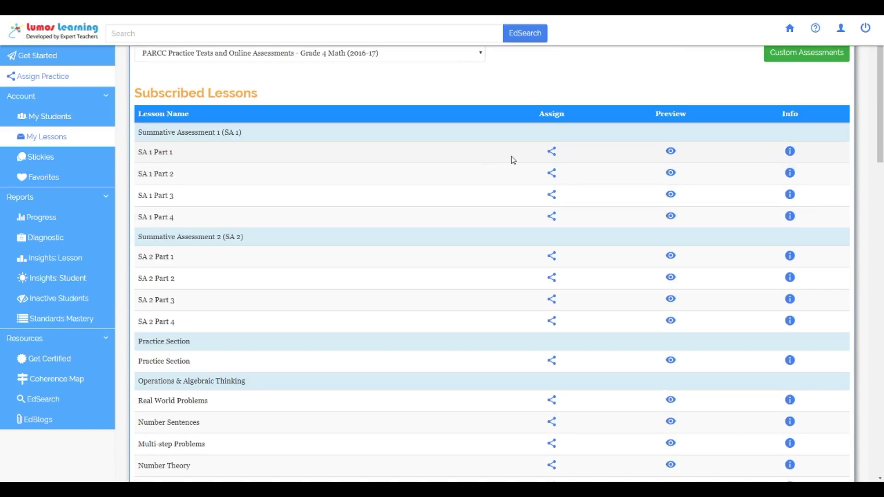
click(553, 153)
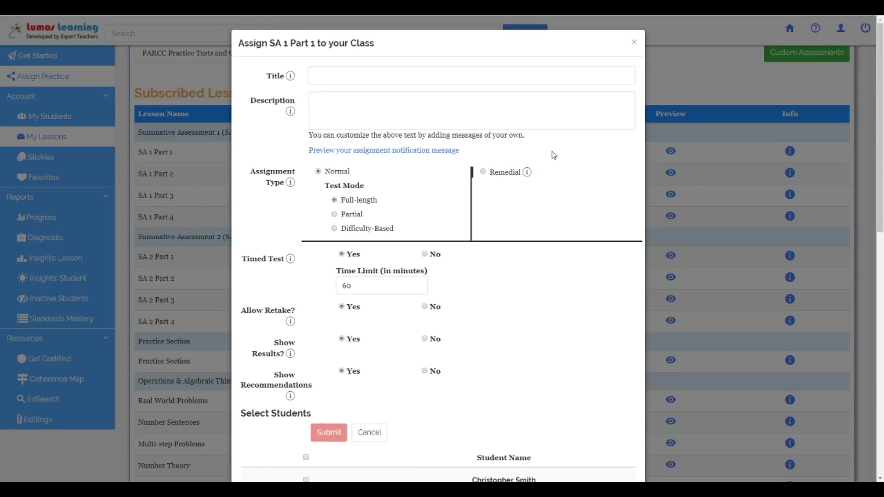
Title the assignment "Pathway to Achievement" and enter the description "Do your best!".
click(325, 74)
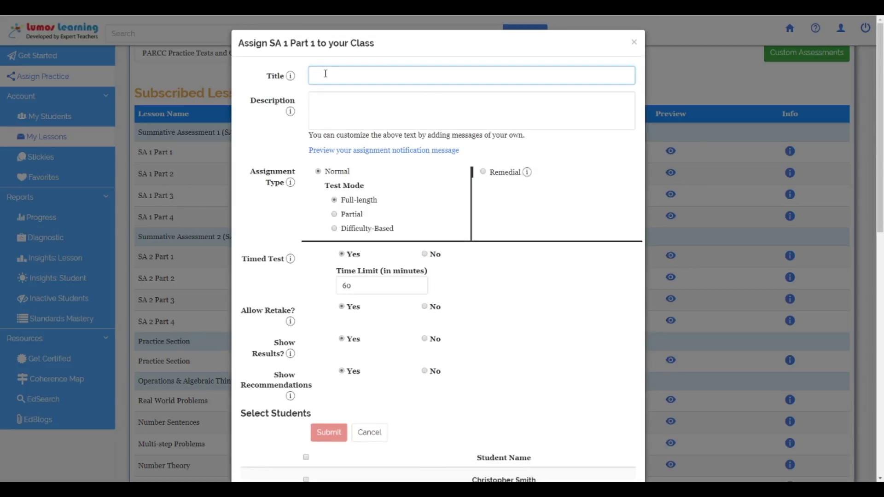
text(Pathway to Achievement)
click(316, 102)
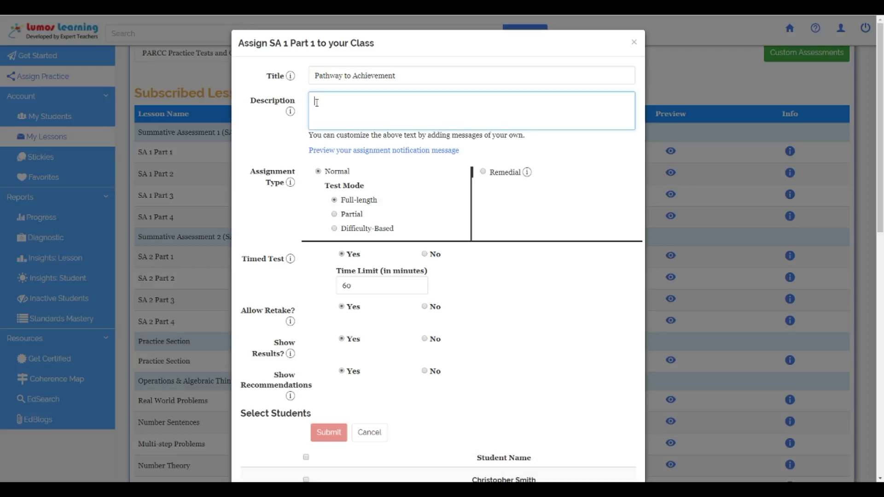
text(Do your best!)
Look at the Difficulty-Based test mode, make the assignment Remedial with a partial test of 10 questions, and review the remaining options.
click(332, 228)
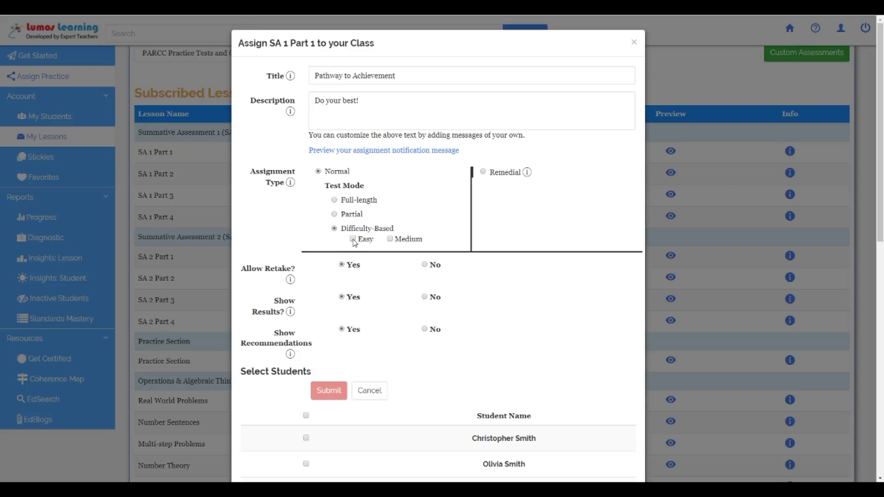
click(484, 173)
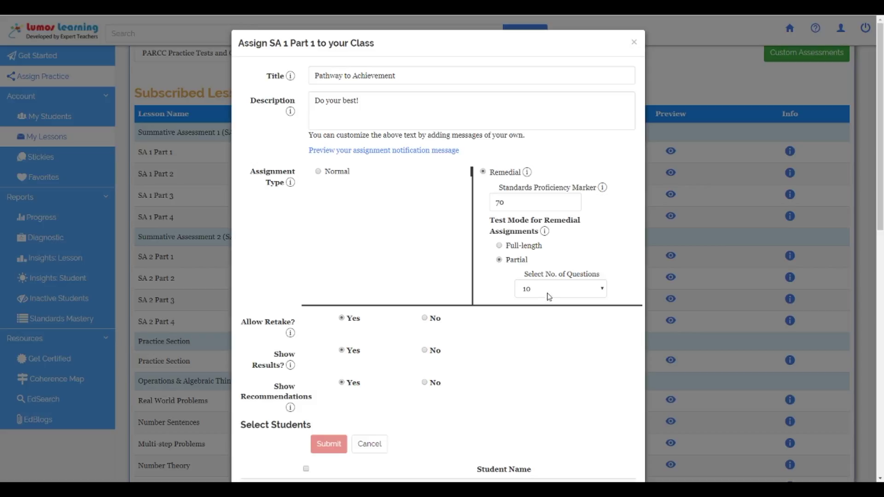
scroll(456, 274, down, 3)
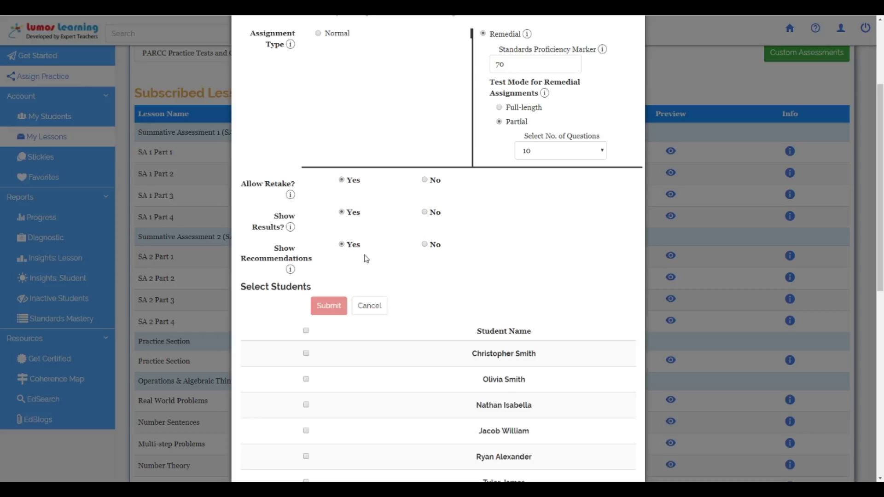
scroll(409, 148, up, 3)
Choose only the second student in the list as recipient, submit the assignment and dismiss the confirmation.
scroll(412, 148, down, 4)
scroll(411, 148, down, 3)
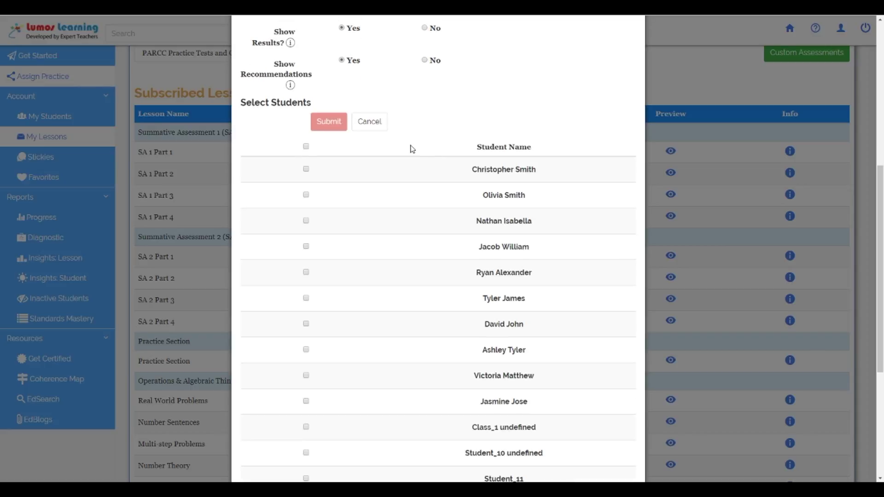
click(306, 147)
click(306, 147)
click(307, 196)
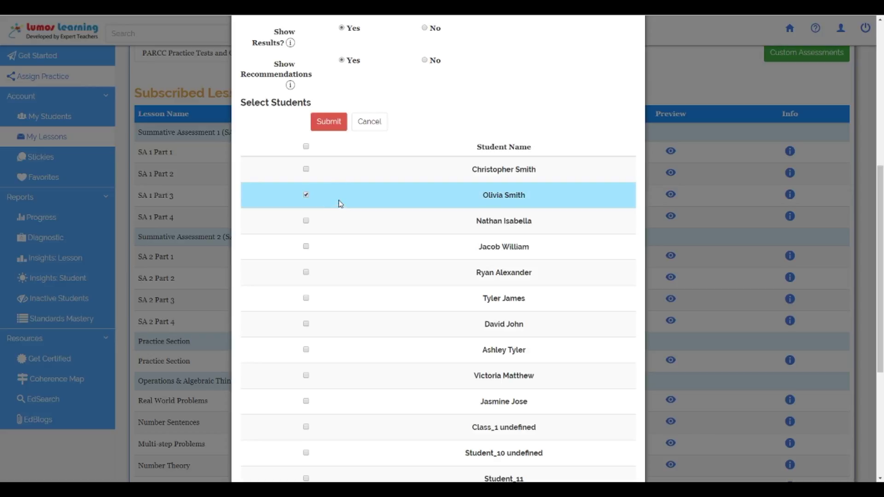
click(329, 121)
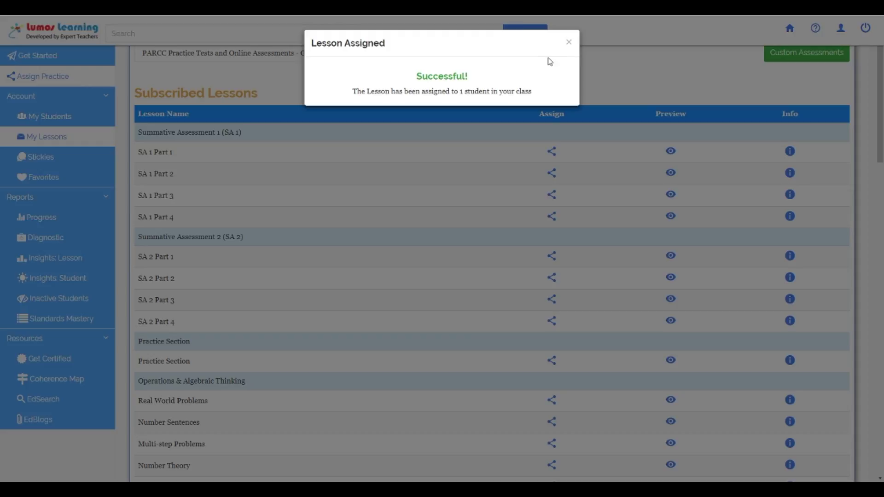
click(569, 45)
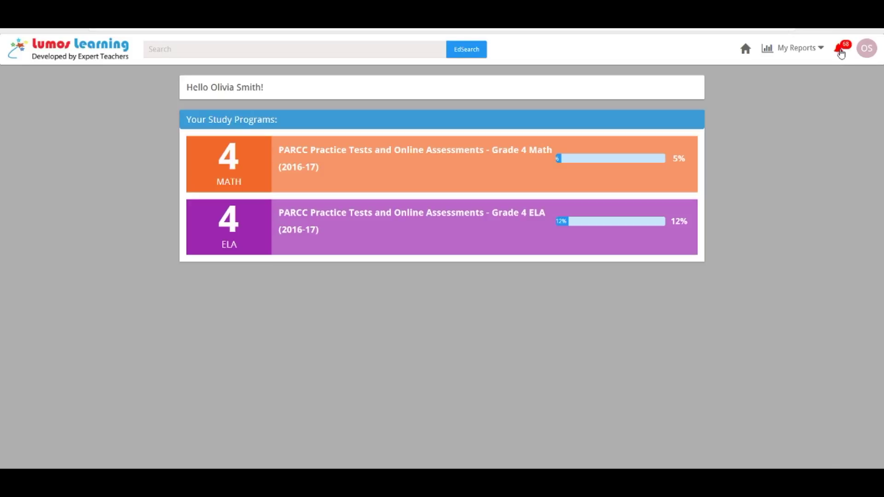
In the student account, open the newest "Pathway to Achievement" notification and start the full-length SA 1 Part 1 test.
click(842, 53)
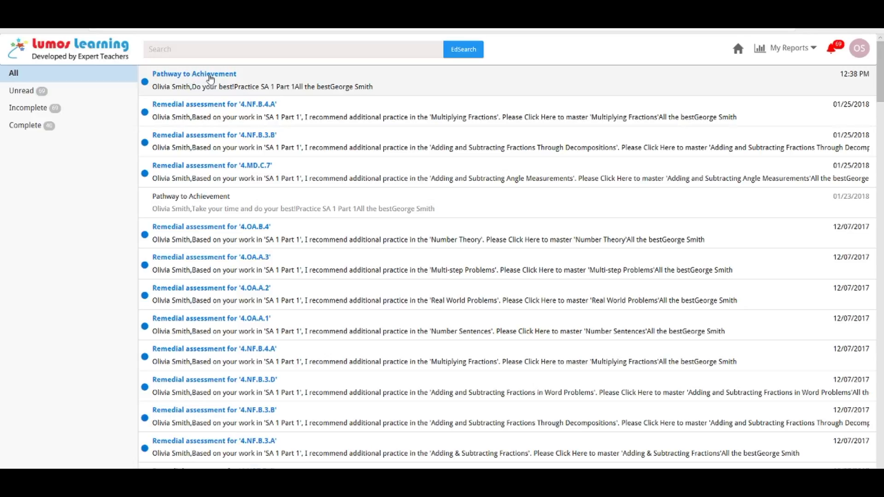
click(210, 79)
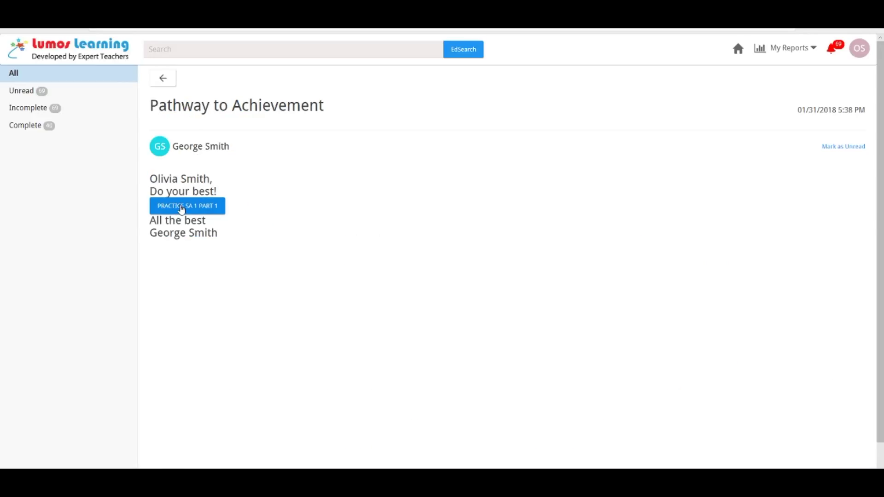
click(181, 208)
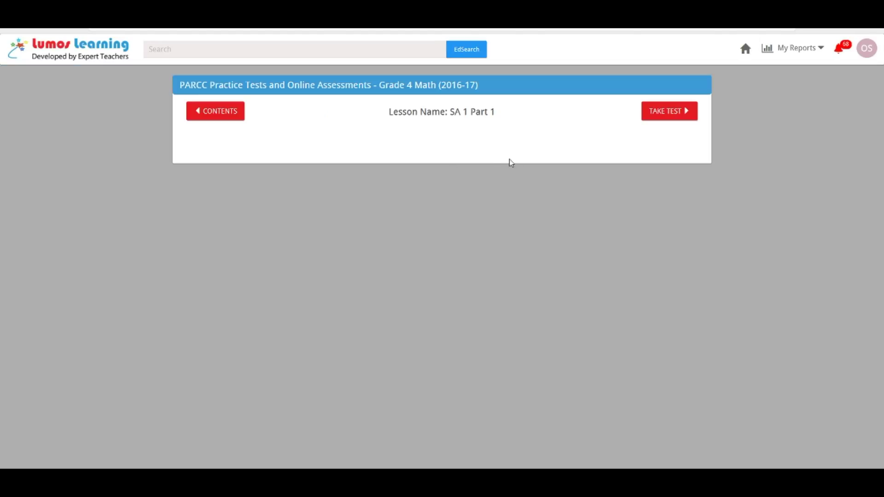
click(665, 119)
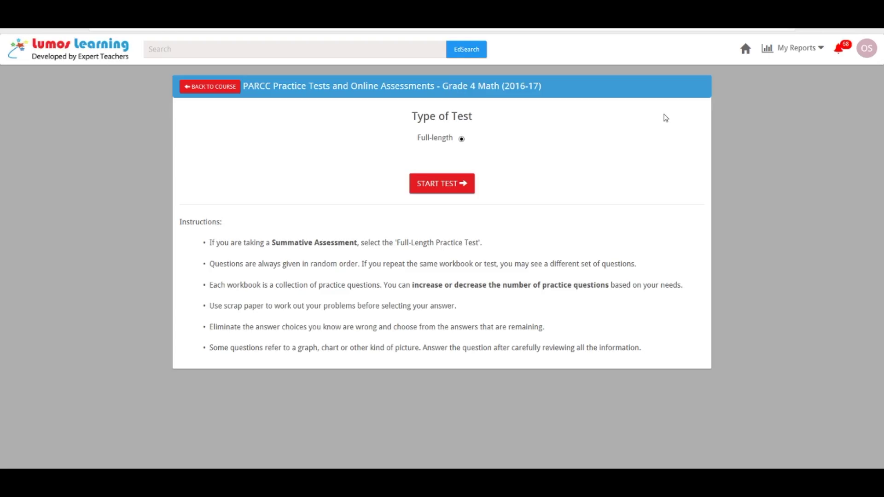
click(444, 188)
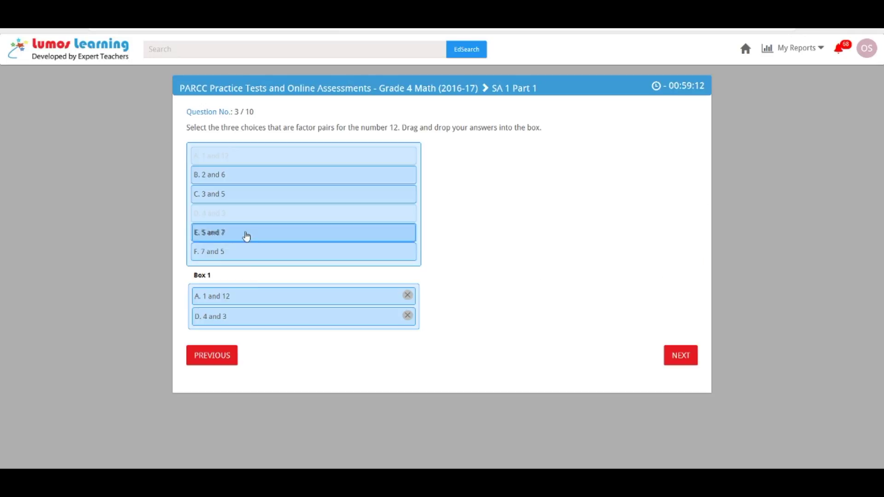
Add "5 and 7" to the answer box of question 3, continue through the remaining questions and submit the test for results.
drag(244, 233, 251, 319)
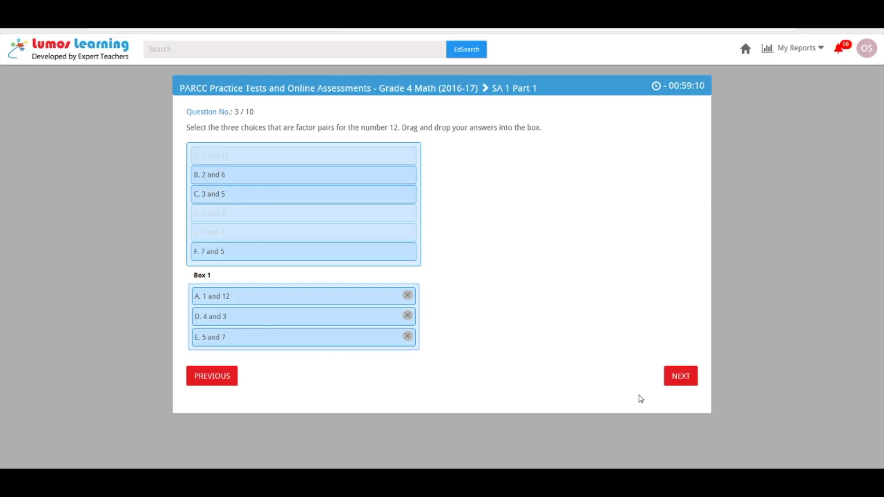
click(672, 378)
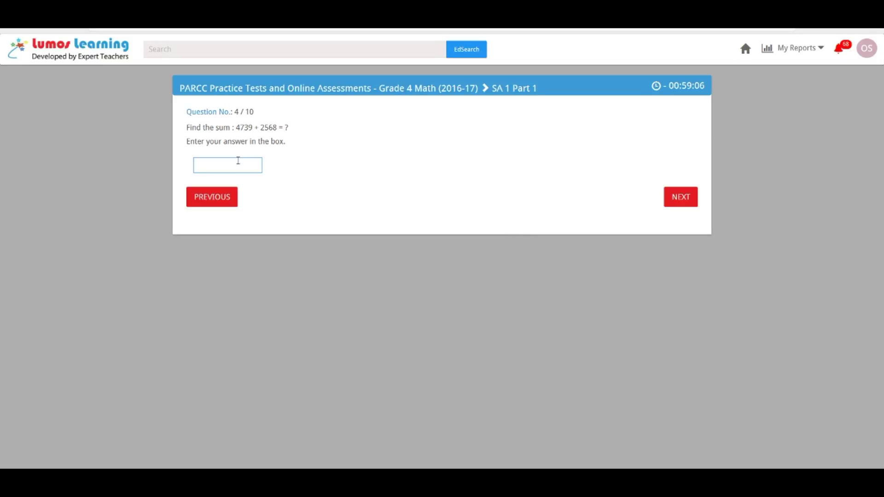
click(232, 161)
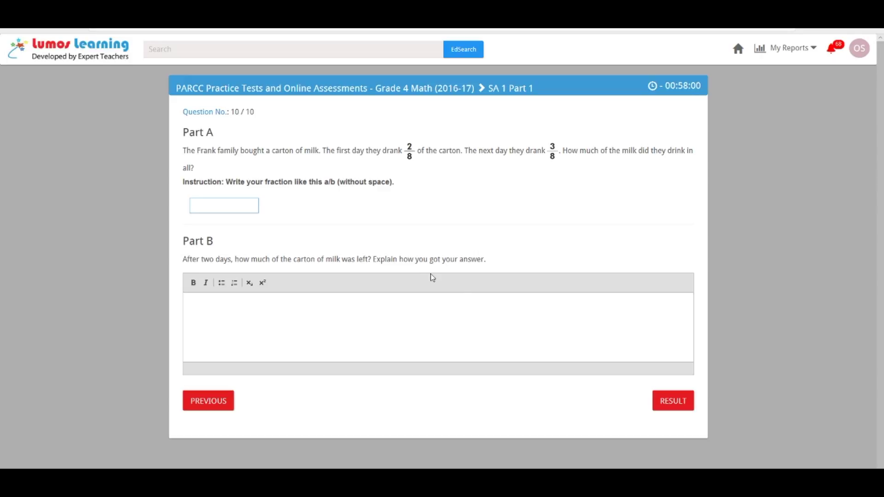
click(684, 412)
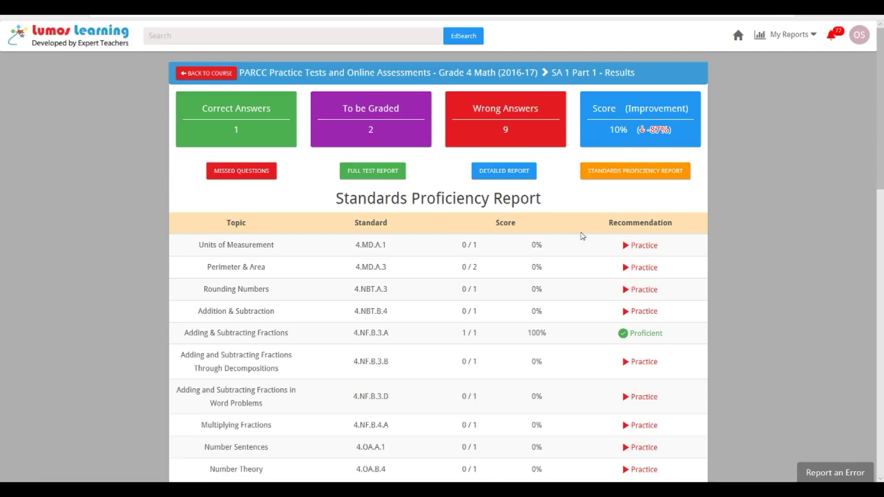
Review the Standards Proficiency Report, examine the Units of Measurement practice examples and videos, and open the student's notifications.
scroll(582, 234, down, 2)
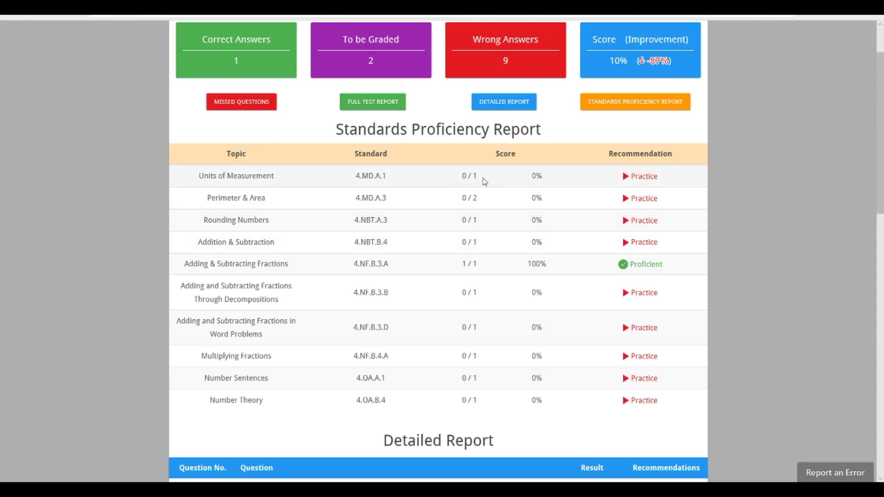
click(644, 177)
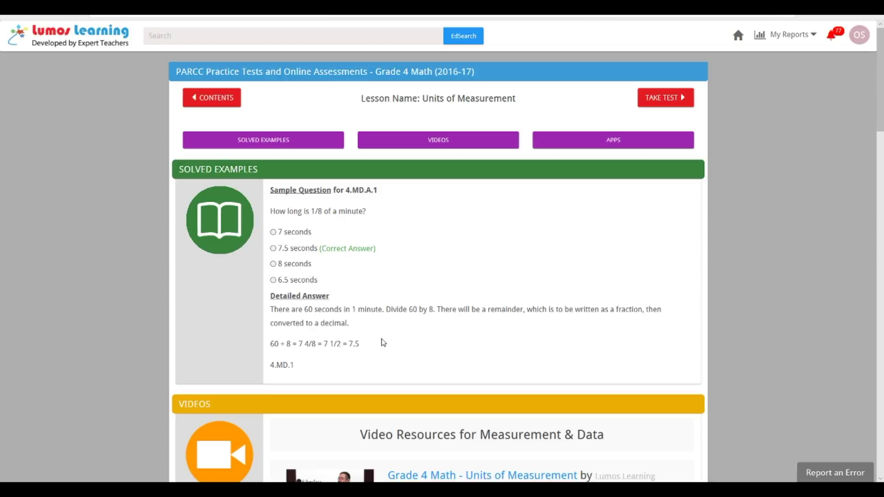
scroll(382, 343, down, 5)
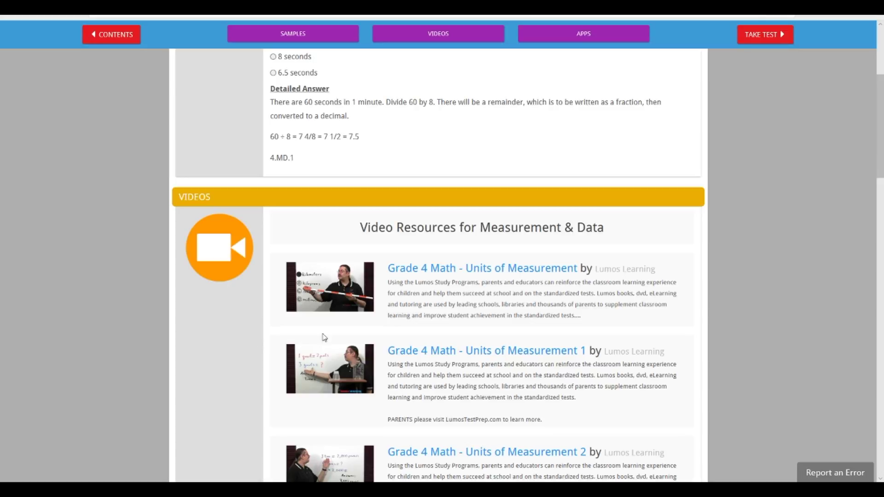
scroll(515, 324, down, 5)
scroll(515, 324, up, 10)
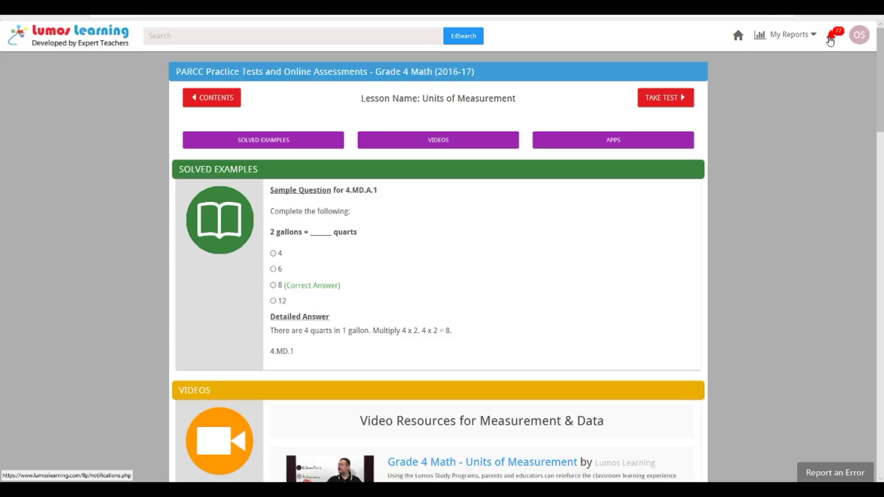
click(831, 40)
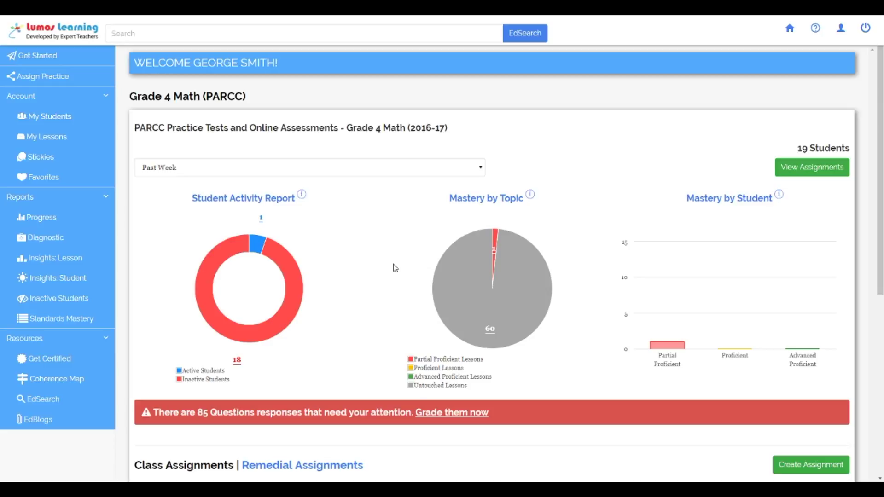
Examine the teacher's class assignments and the Progress, Diagnostic and Insights by Lesson reports, nudging the upper proficiency threshold in Diagnostic.
scroll(358, 340, down, 2)
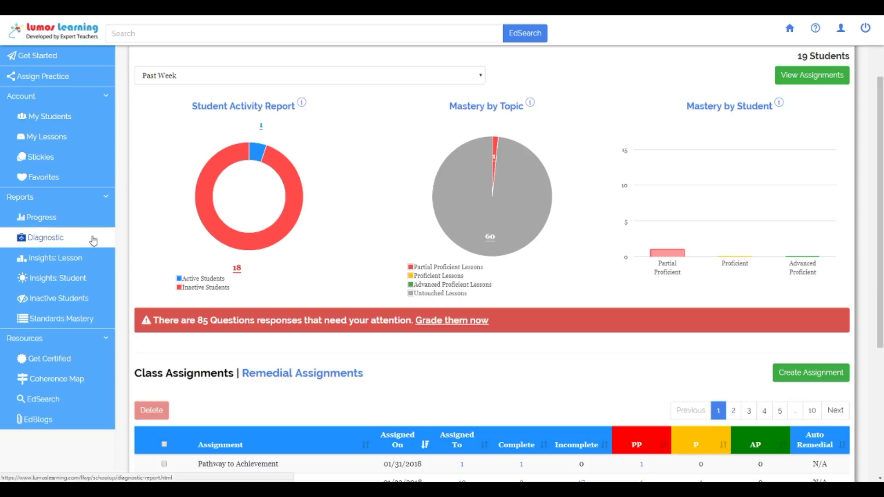
click(38, 223)
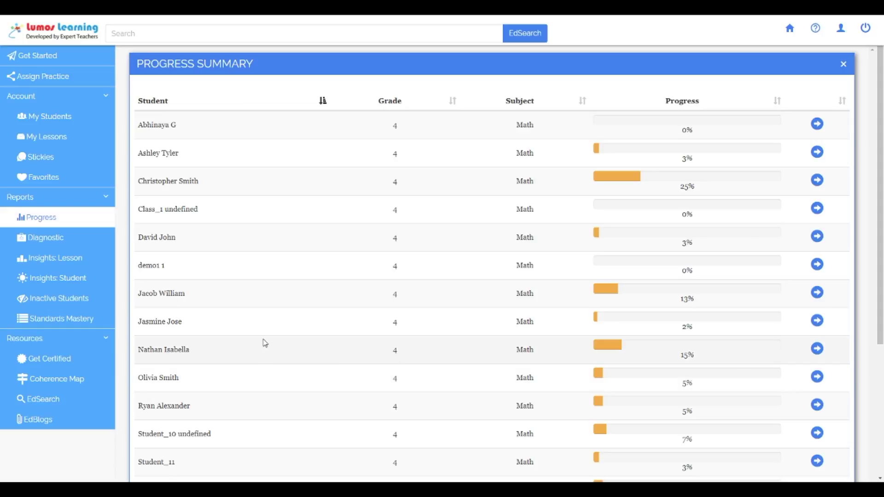
click(32, 243)
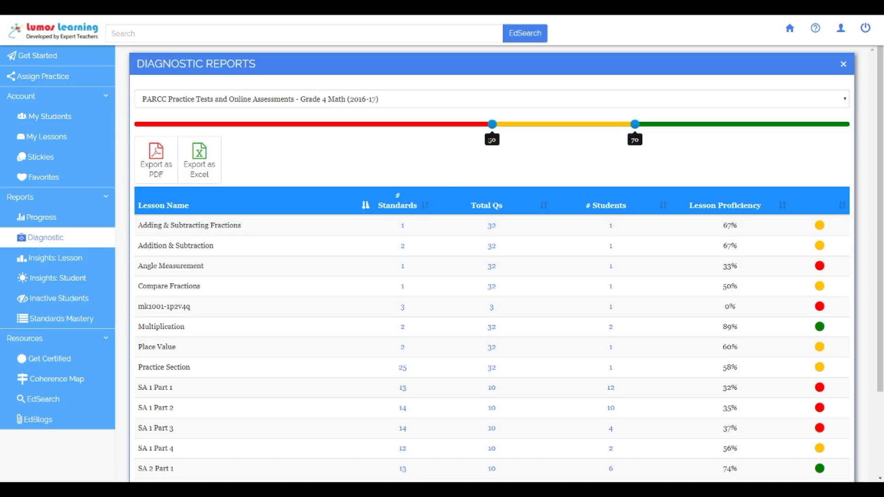
mouse_move(635, 125)
mouse_down()
mouse_move(678, 132)
mouse_move(639, 128)
mouse_up()
click(47, 259)
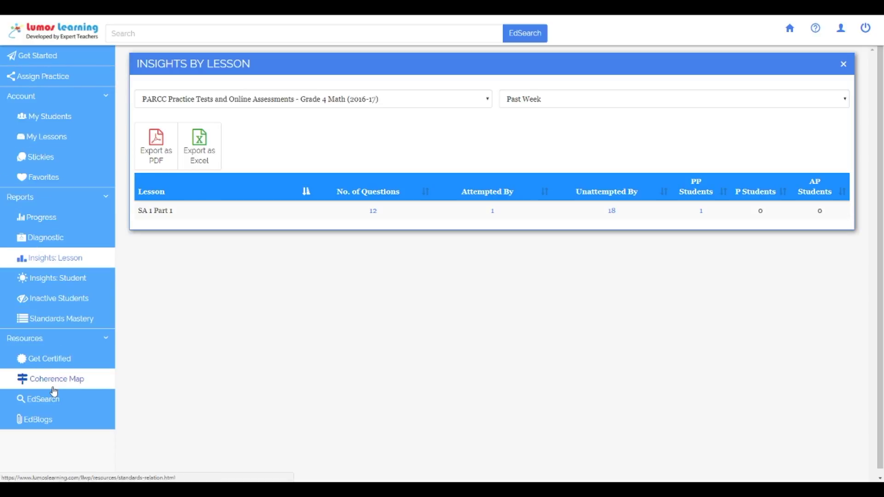
Search EdSearch for "fractions" and filter the resources to the Math subject.
click(118, 34)
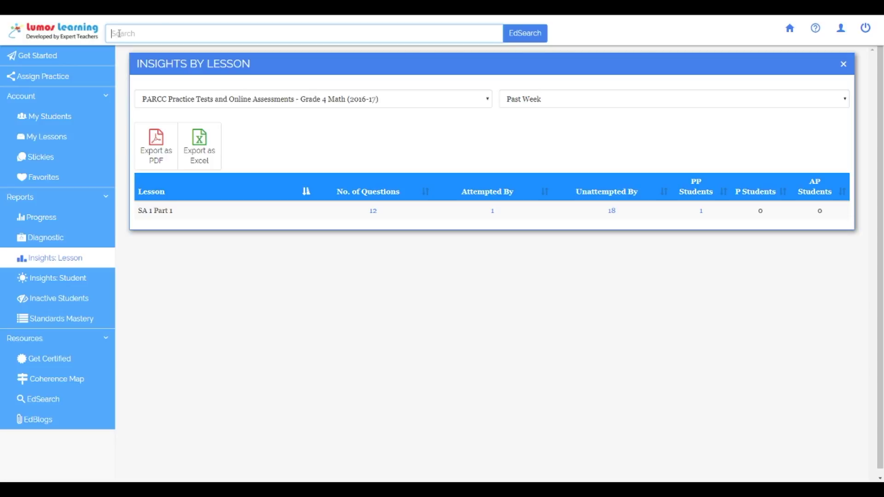
text(fractions)
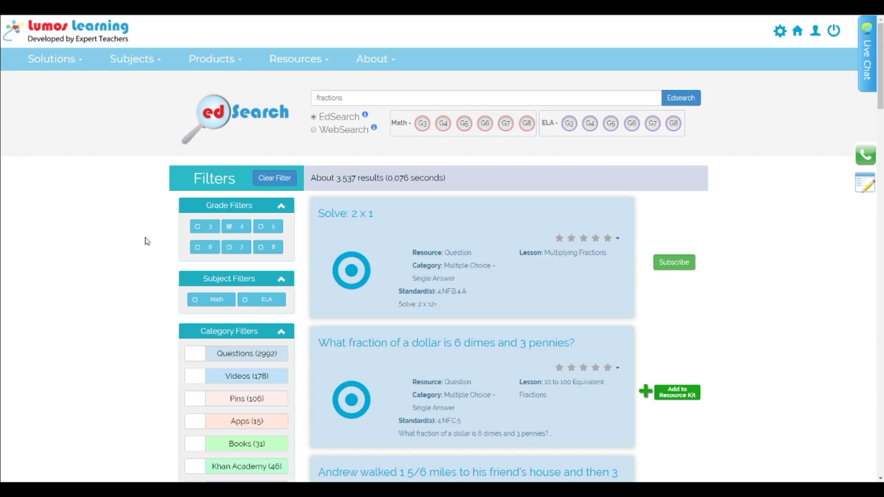
click(195, 302)
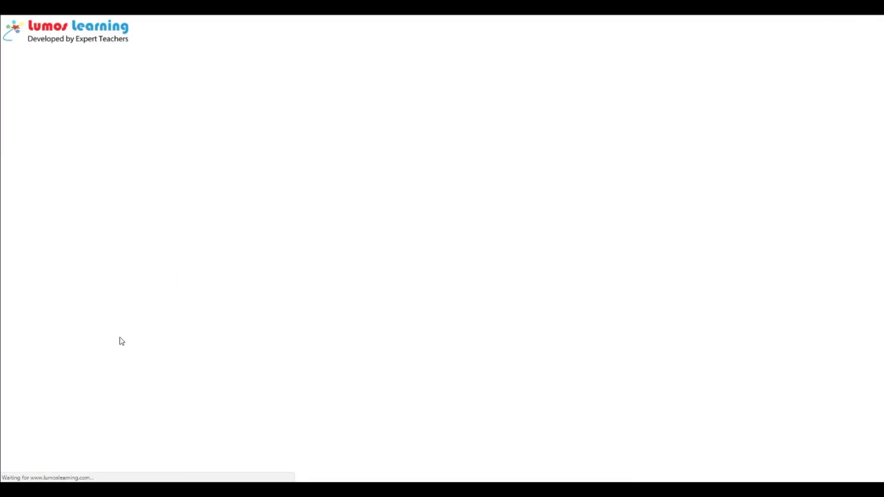
Filter the fractions resources to Videos and add the first three, from equivalent fractions through converting mixed numbers, to the resource kit.
scroll(121, 342, down, 2)
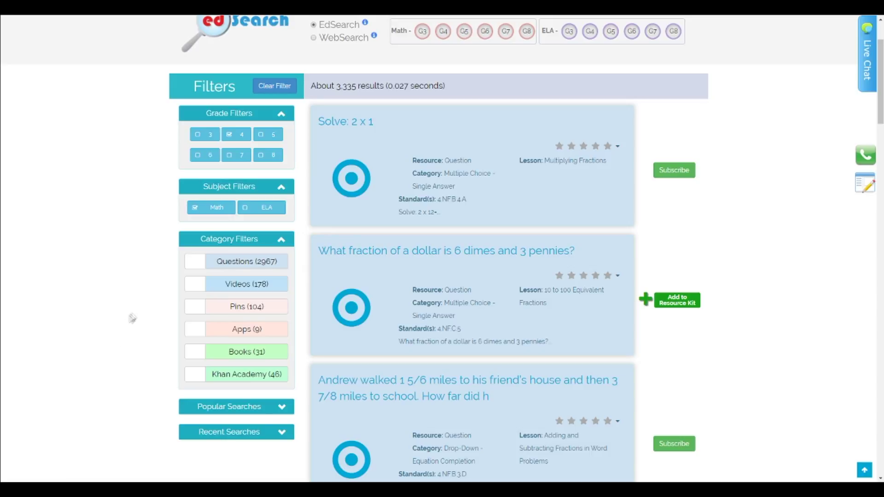
click(200, 284)
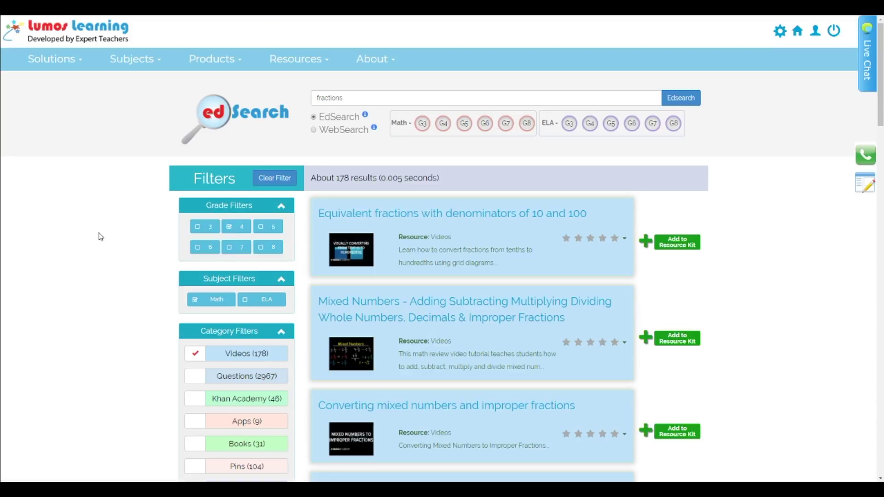
scroll(488, 322, down, 2)
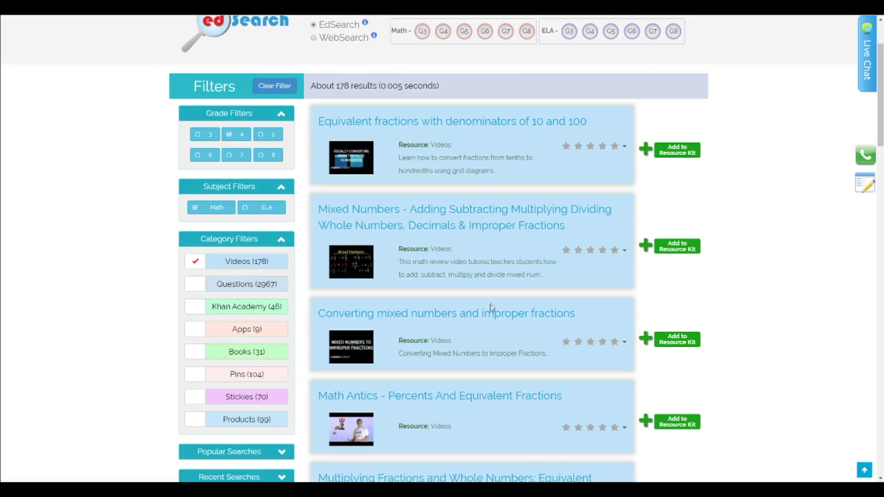
click(646, 151)
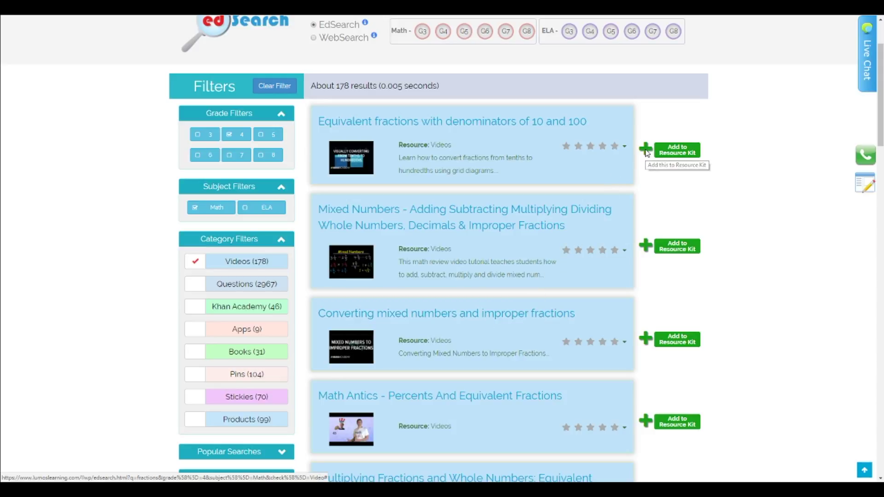
click(646, 246)
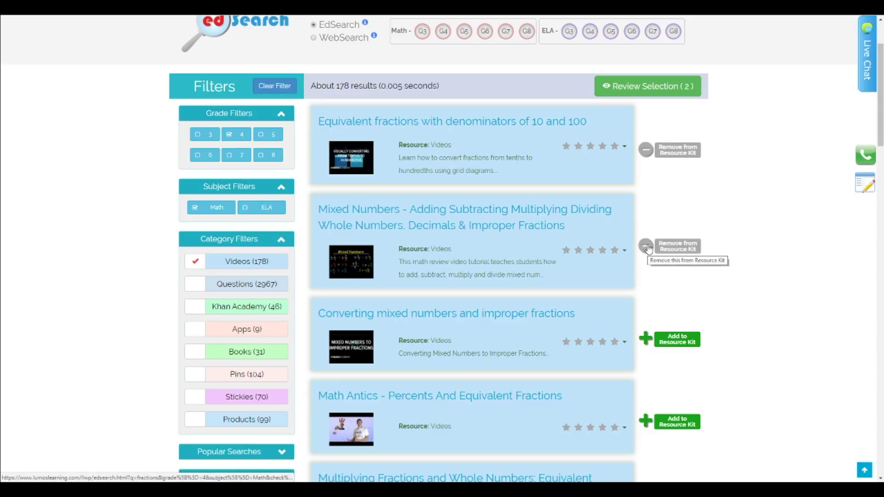
click(647, 339)
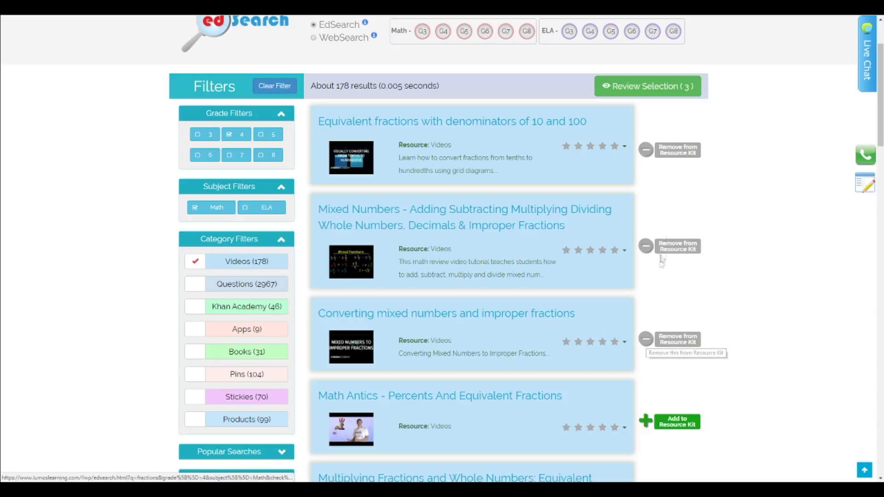
Review the three selected videos in the resource kit and open the options for assigning them to students.
click(656, 86)
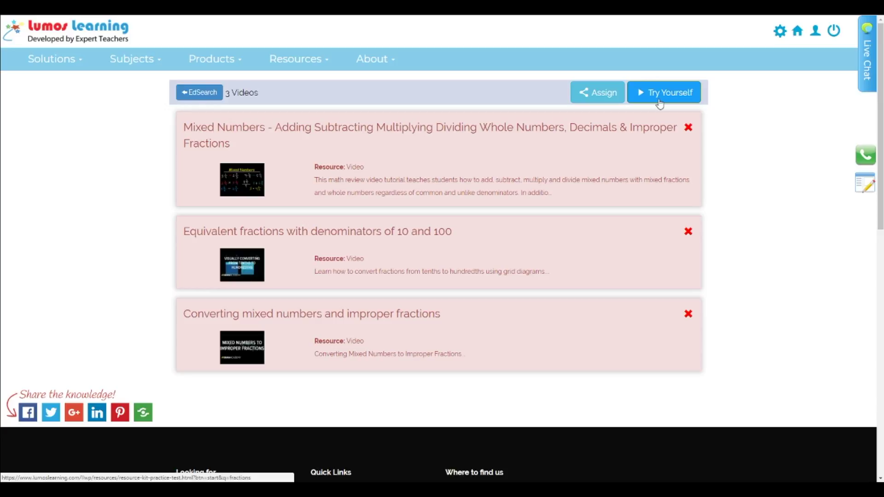
click(600, 92)
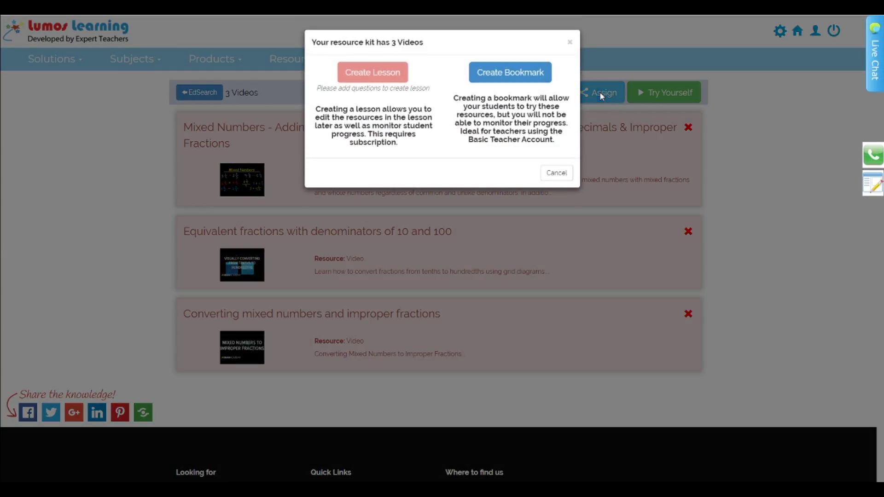